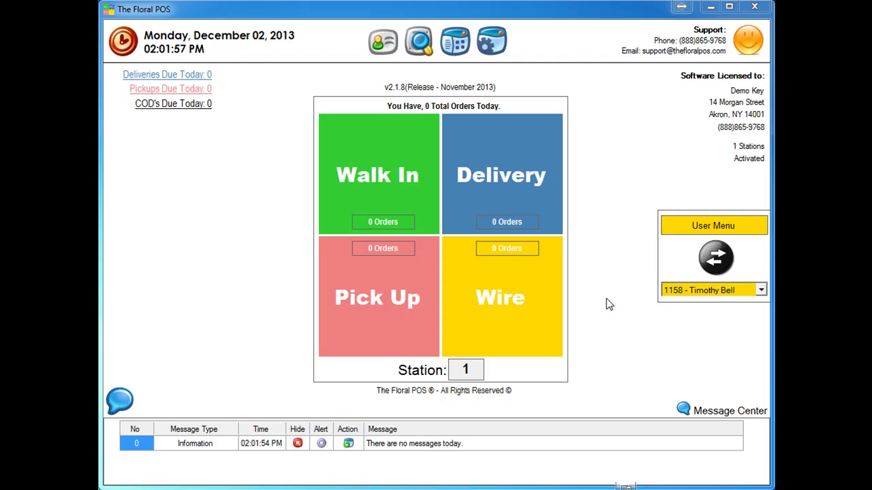
Review the email account, mail server and service settings in the Shop Order Xfer configuration
left_click(497, 43)
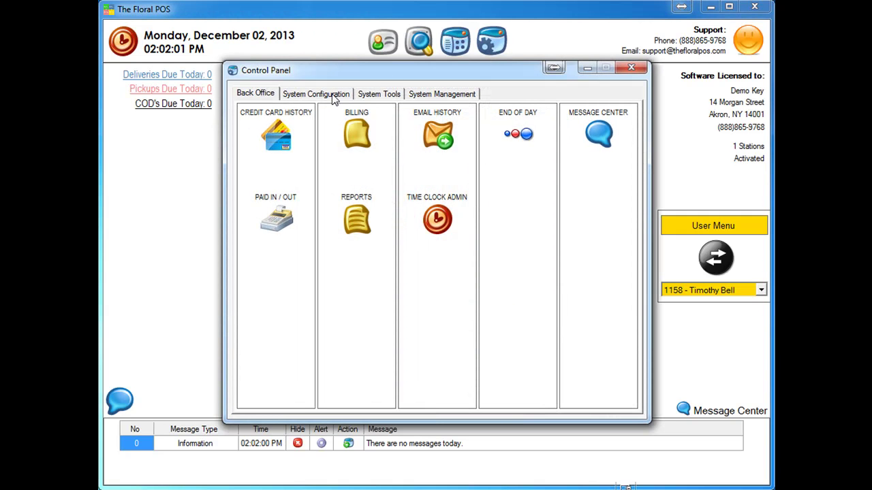
left_click(334, 99)
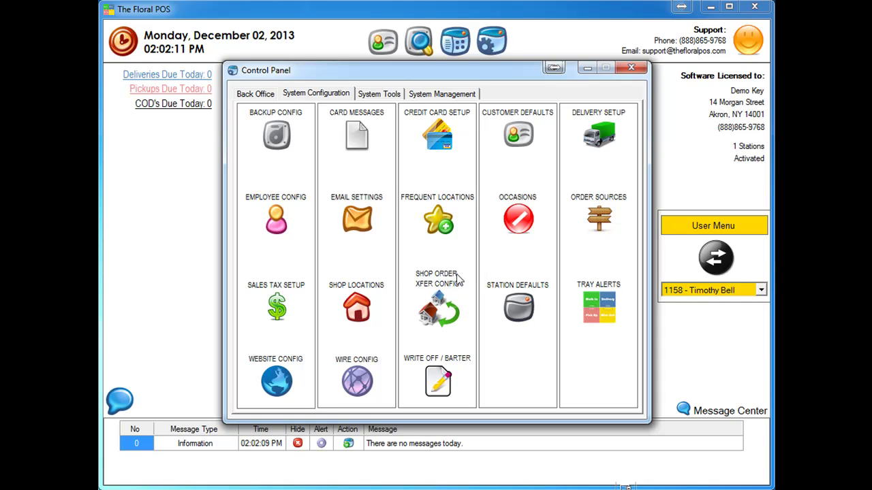
left_click(436, 310)
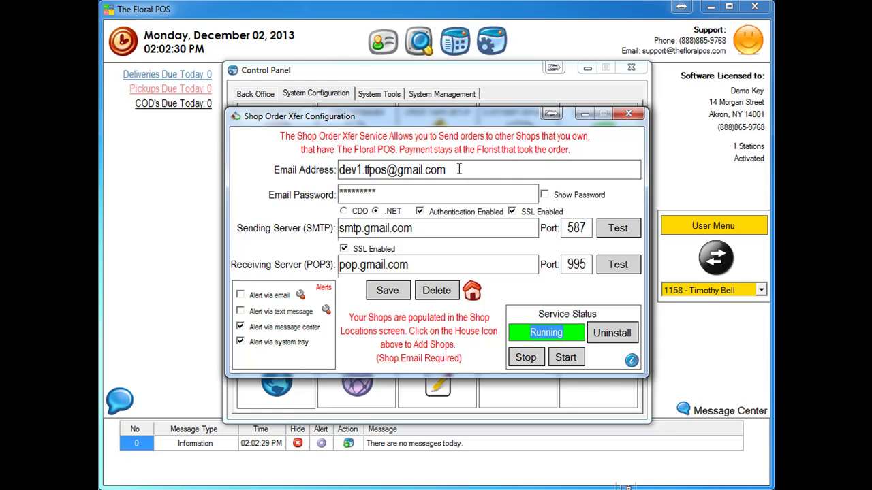
left_click_drag(452, 169, 339, 170)
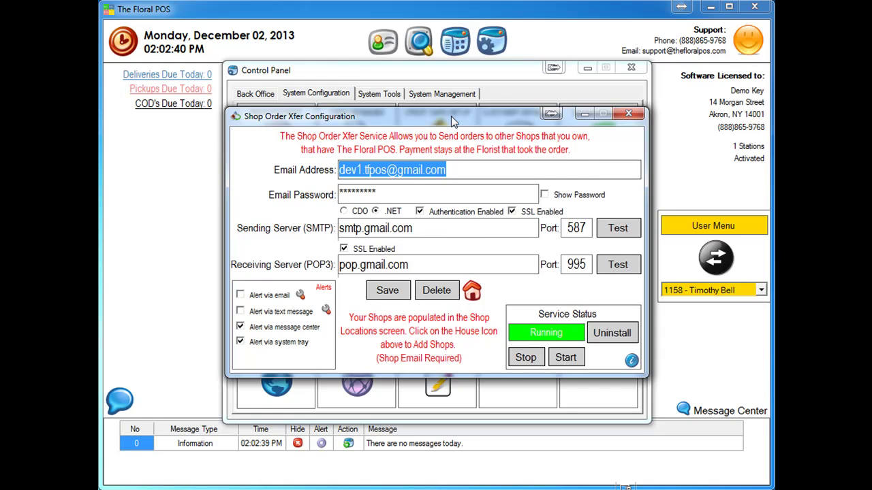
mouse_move(449, 118)
left_mouse_down()
mouse_move(436, 135)
mouse_move(446, 134)
left_mouse_up()
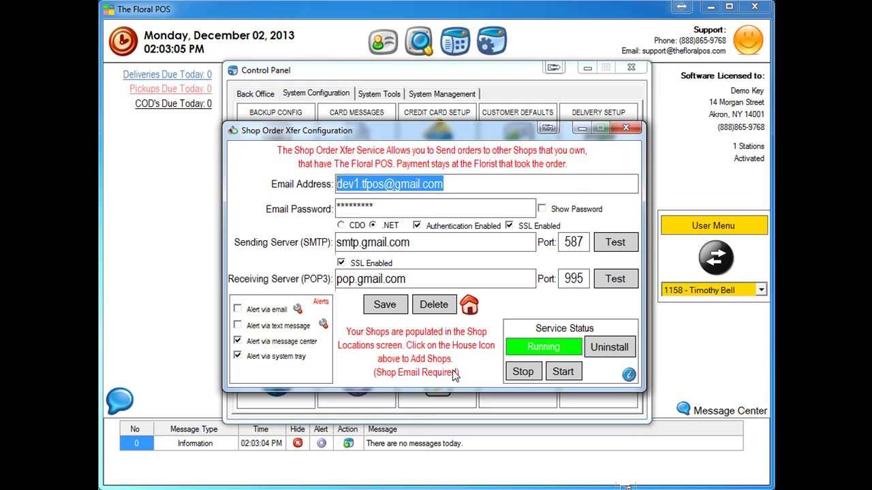
left_click(621, 129)
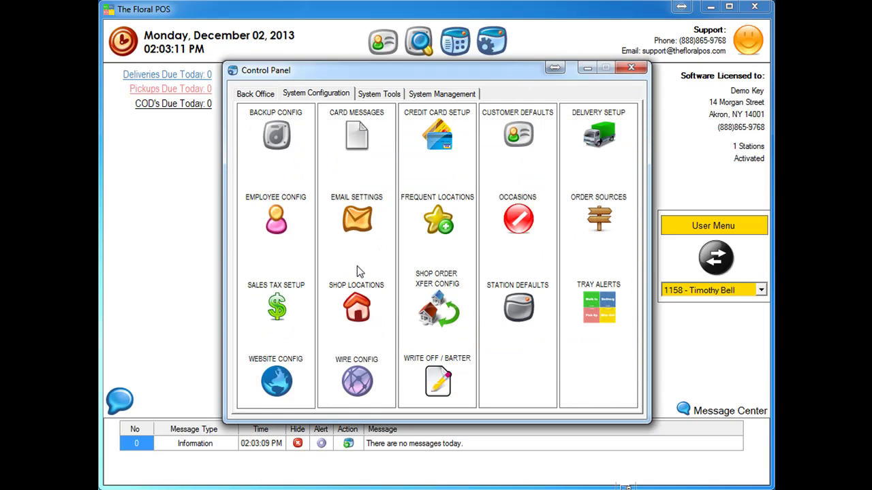
Compare the details of The Floral POS and The Floral POS (Shop 2) in the shop locations
left_click(356, 307)
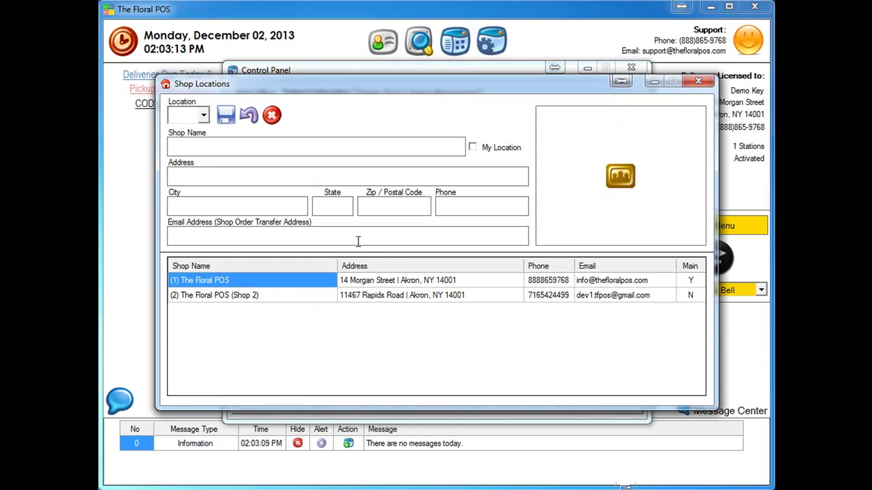
left_click(328, 297)
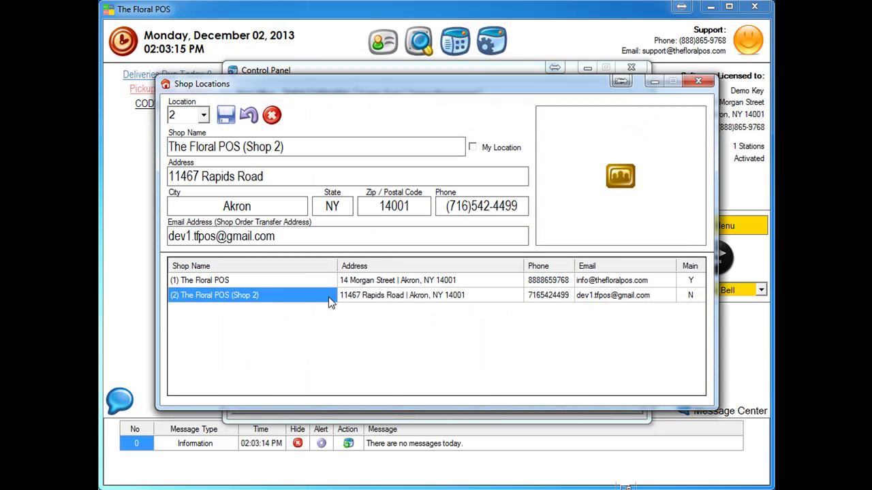
left_click(321, 280)
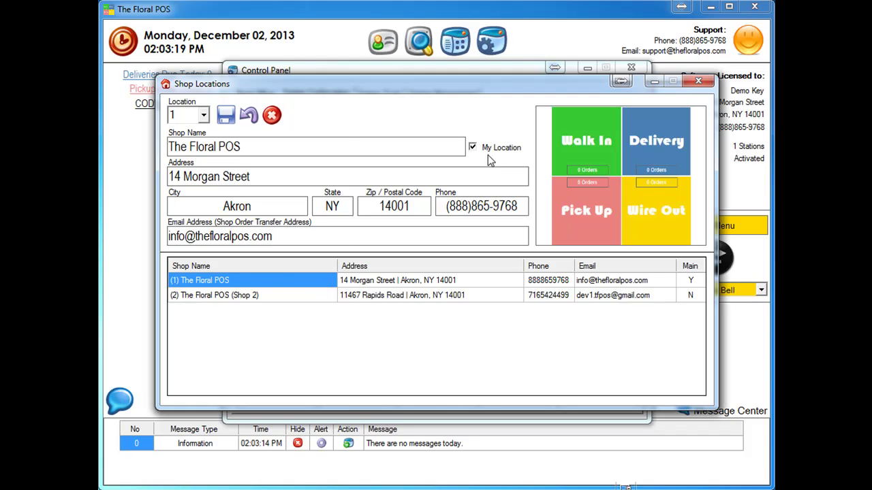
left_click(218, 296)
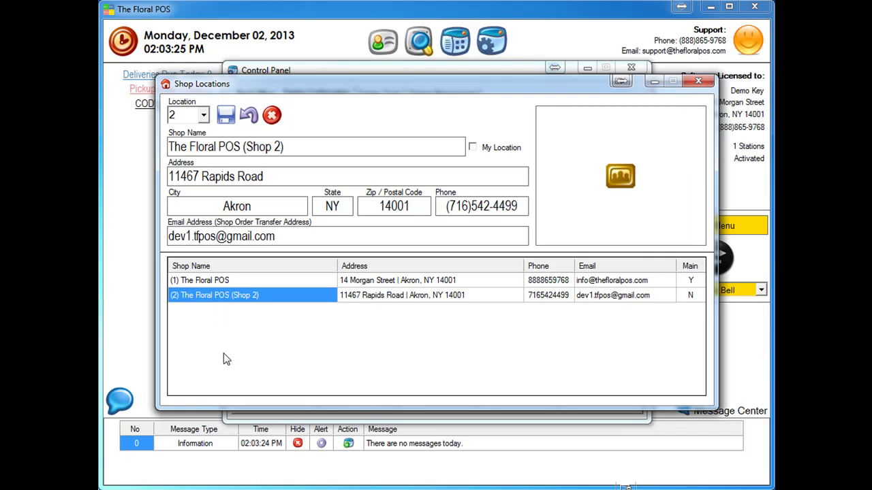
left_click(219, 297)
left_click(237, 282)
left_click(237, 297)
left_click(259, 282)
left_click(254, 292)
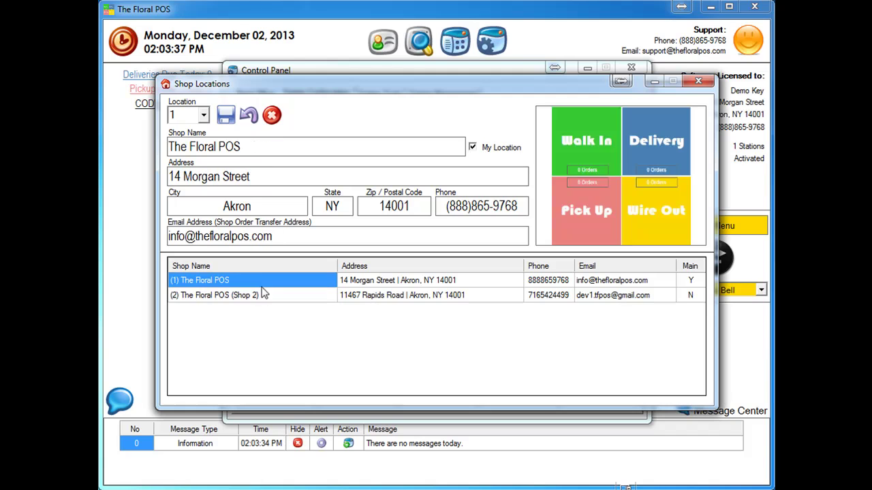
key("Up")
key("Down")
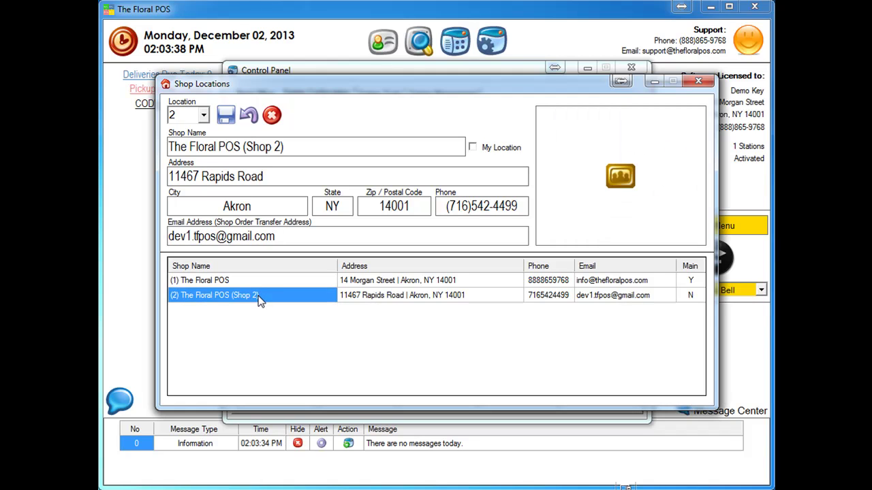
left_click(698, 82)
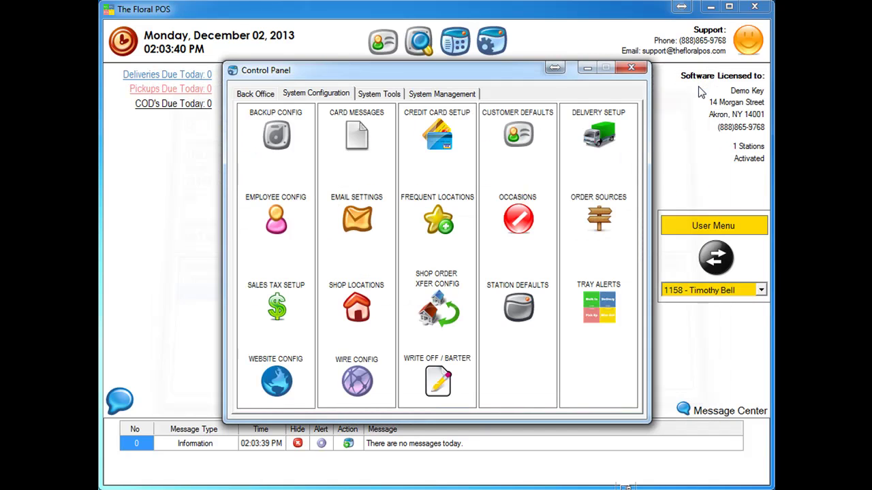
left_click(630, 68)
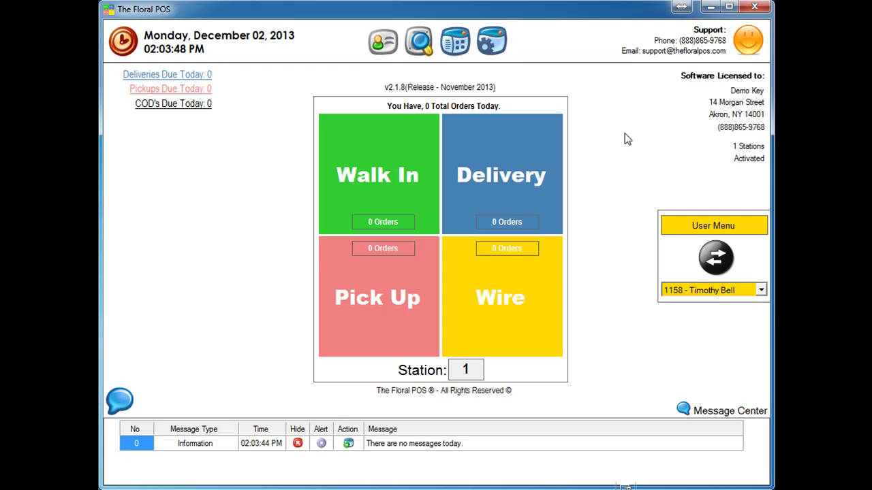
Start a delivery order for one Fruit Basket, looking up the customer by first name and using the same details for the recipient
left_click(504, 175)
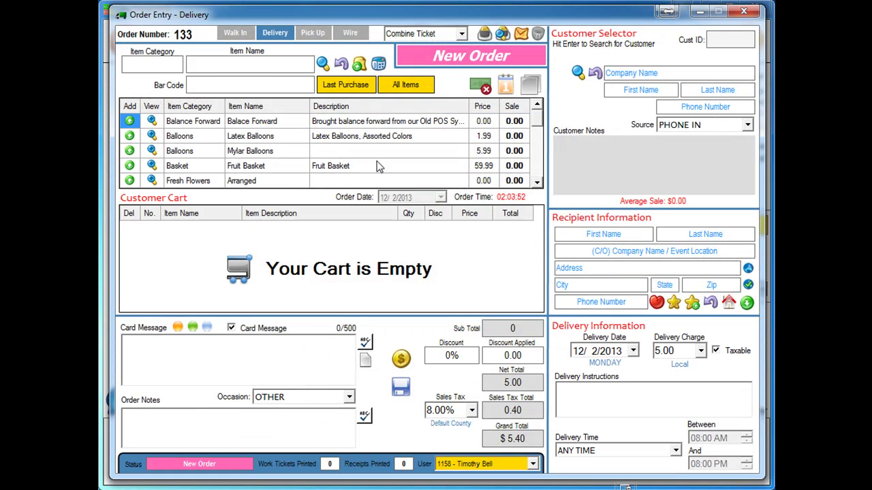
left_click(129, 166)
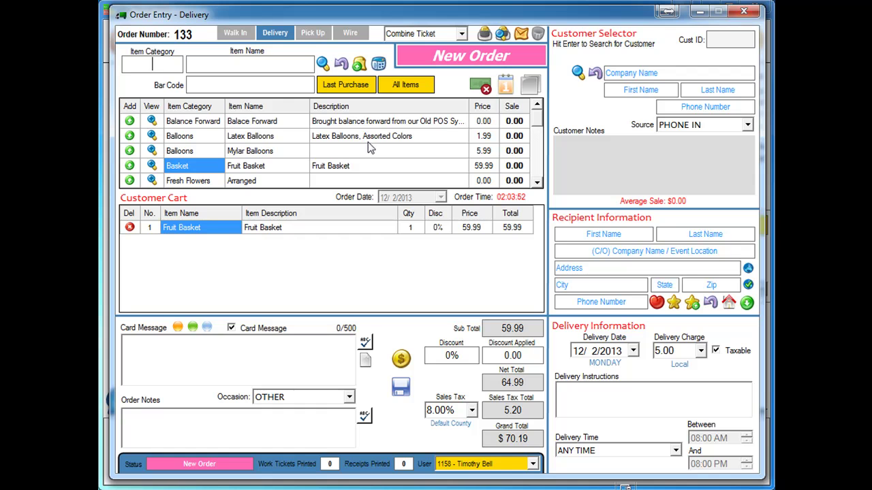
left_click(659, 89)
type("tim")
key("Return")
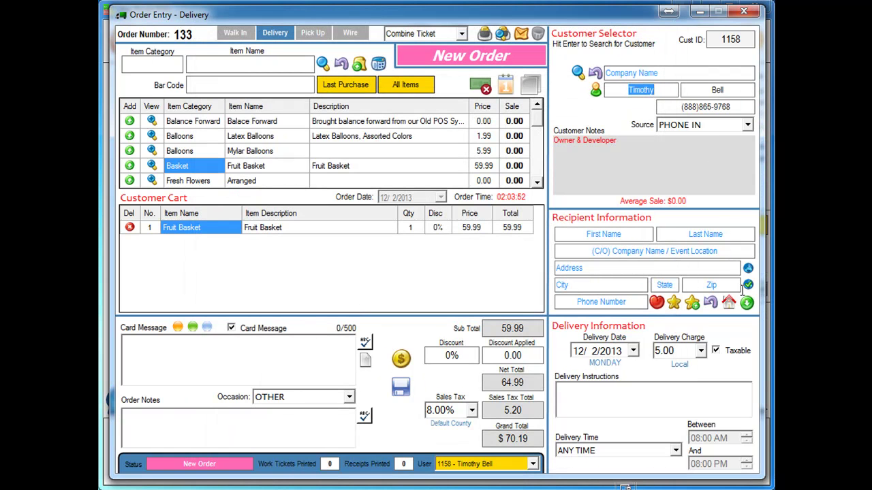
left_click(747, 305)
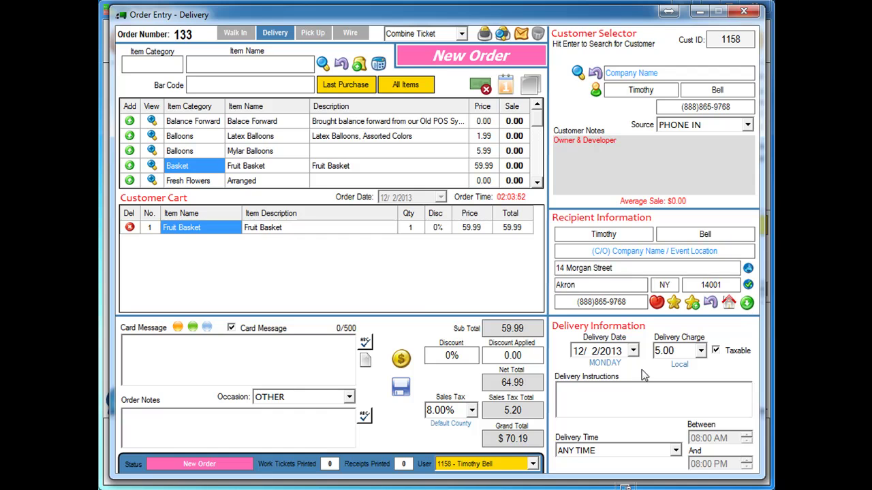
Enter "test" as the delivery instructions, card message and order notes
left_click(605, 402)
type("test")
left_click(238, 354)
type("test")
left_click(186, 422)
type("test")
Pay the full order total by check number 1234, with no receipt and no combined ticket, and accept the payment
left_click(401, 361)
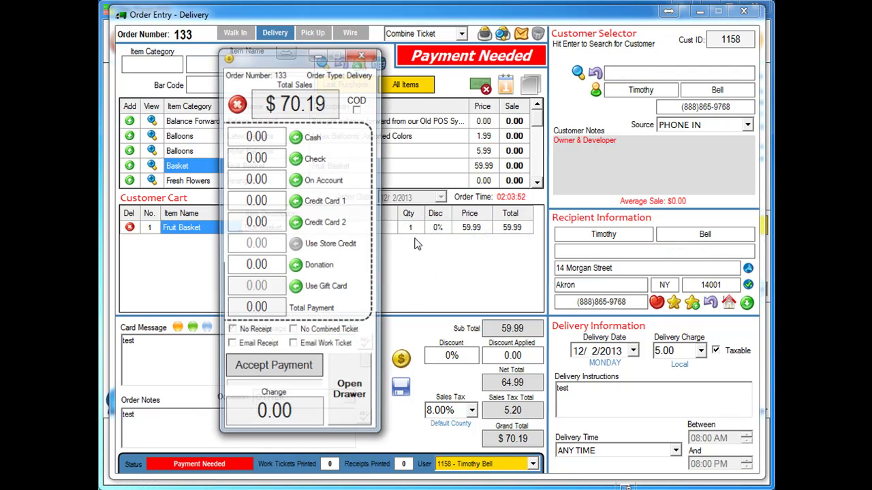
left_click(295, 159)
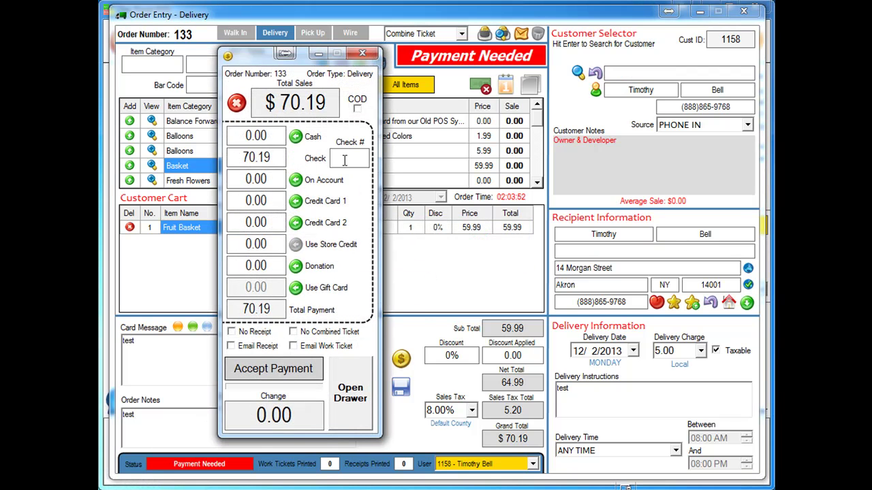
type("1234")
left_click(273, 332)
left_click(306, 334)
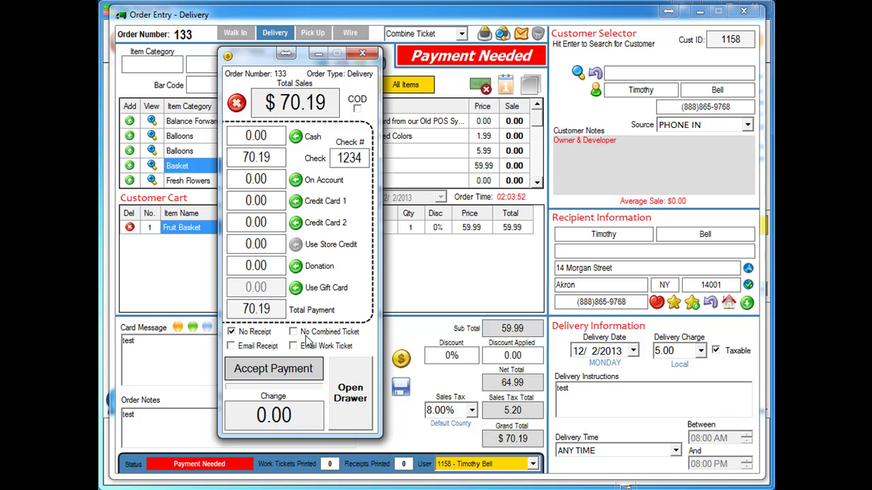
left_click(288, 368)
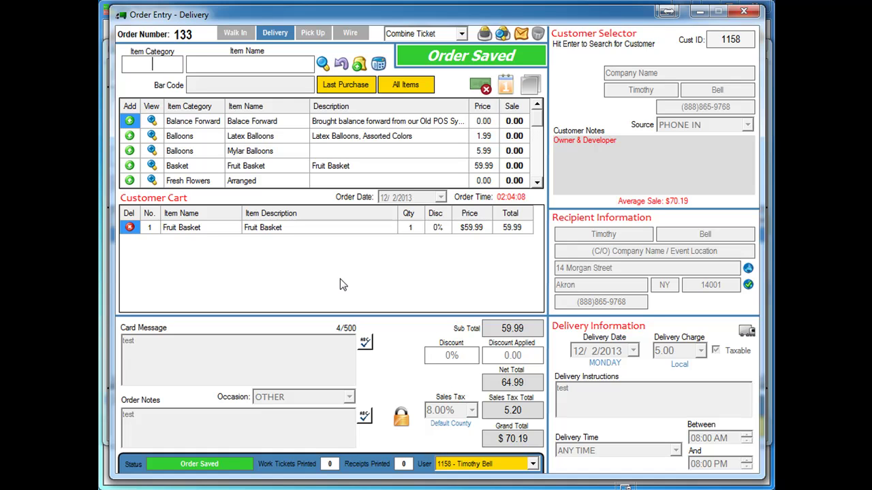
Convert the saved delivery order to a wire-out order with no wire service fee
left_click(352, 34)
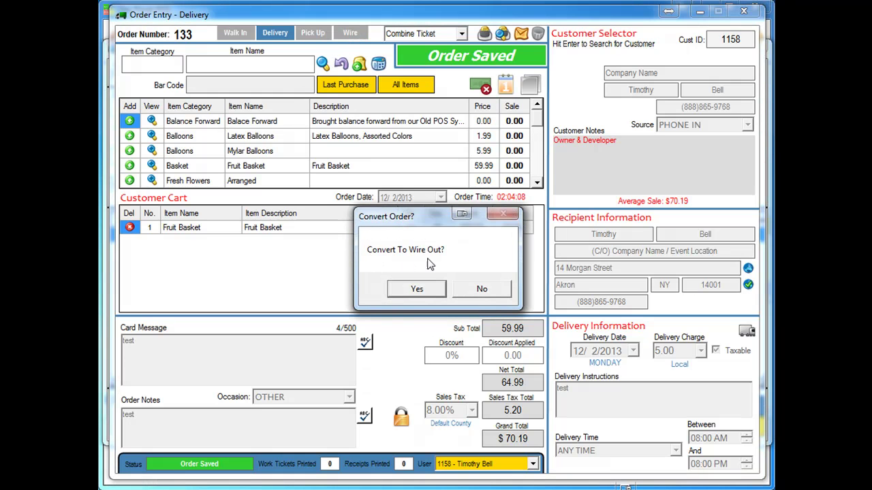
left_click(416, 289)
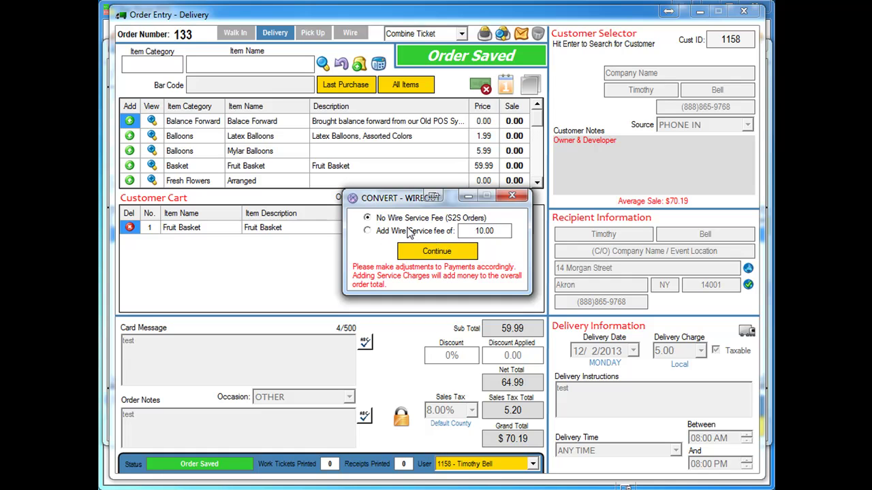
left_click(367, 231)
left_click(500, 232)
left_click(369, 218)
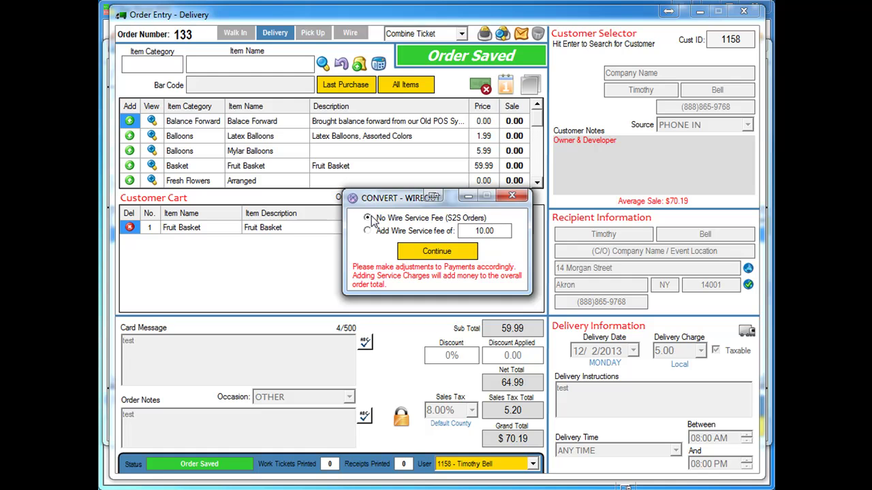
left_click(439, 253)
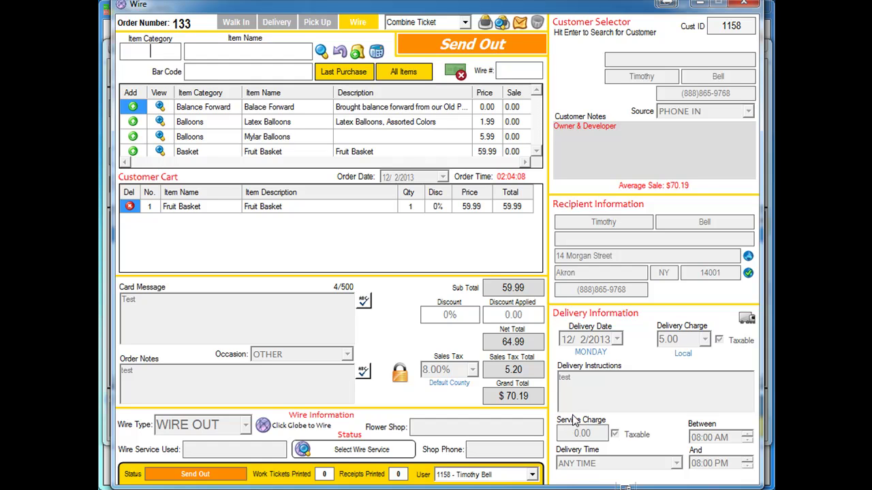
Send the order to The Floral POS (Shop 2) using Shop Order Transfer as the wire service
left_click(263, 425)
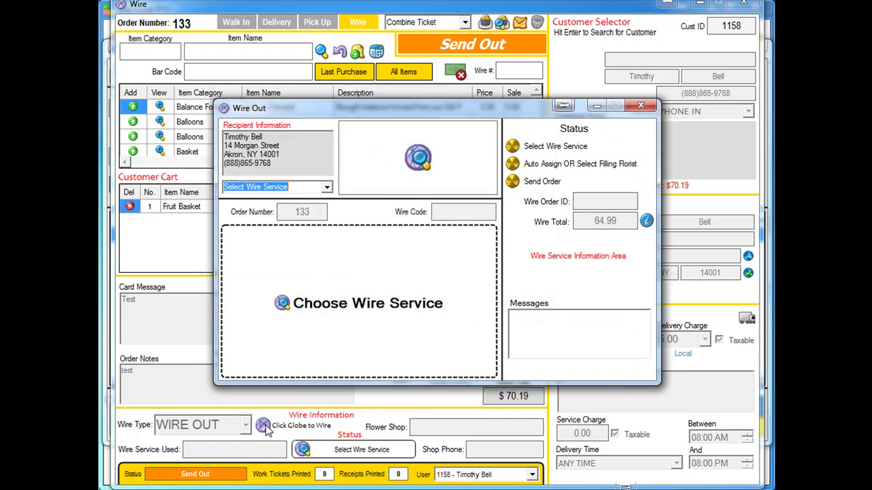
left_click(328, 189)
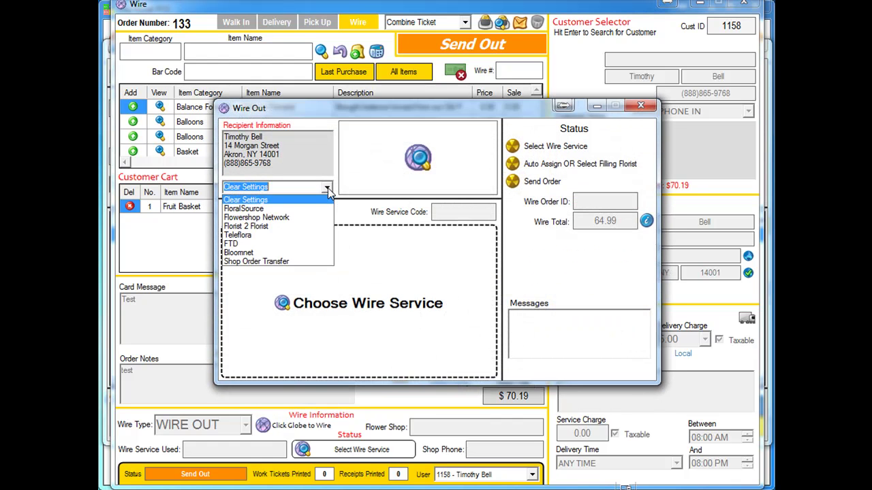
left_click(269, 262)
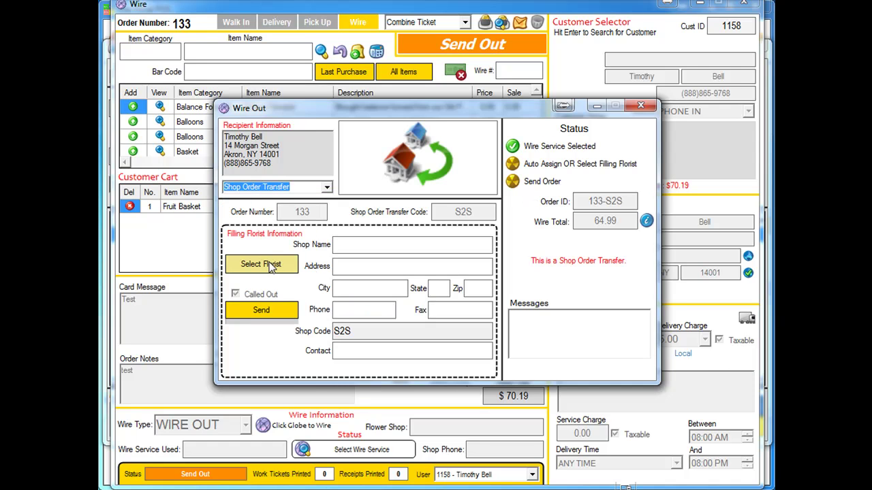
left_click(262, 265)
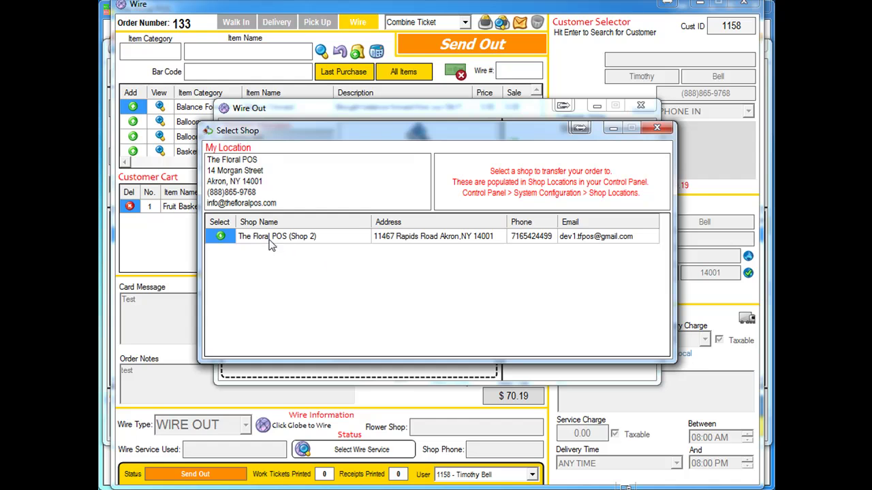
left_click(220, 236)
left_click(276, 308)
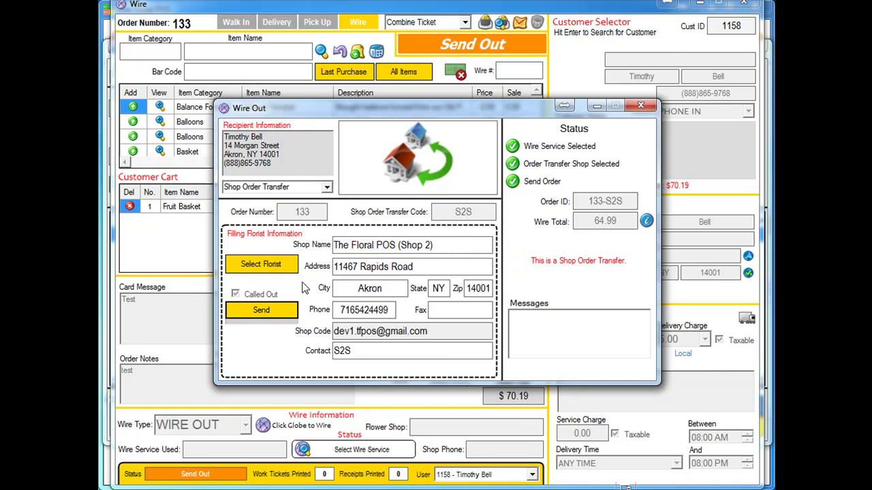
left_click(641, 108)
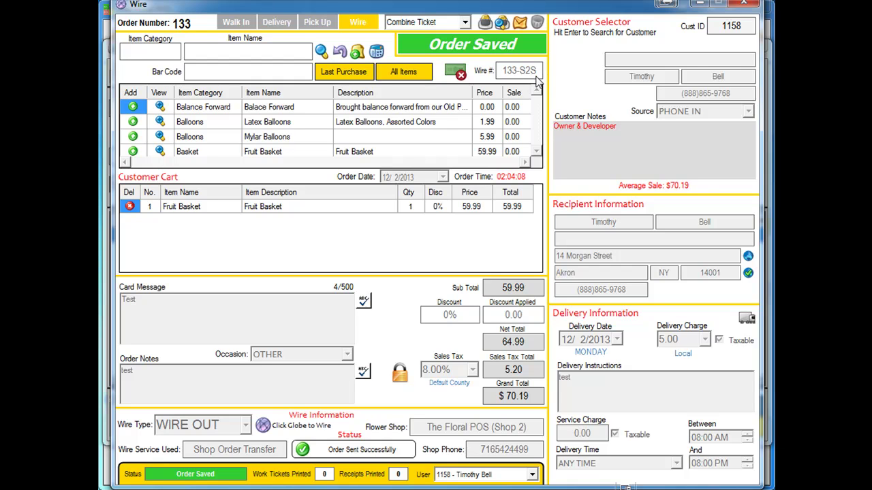
Close the sent order and the order browser, and open the incoming transferred order from its message
left_click(744, 3)
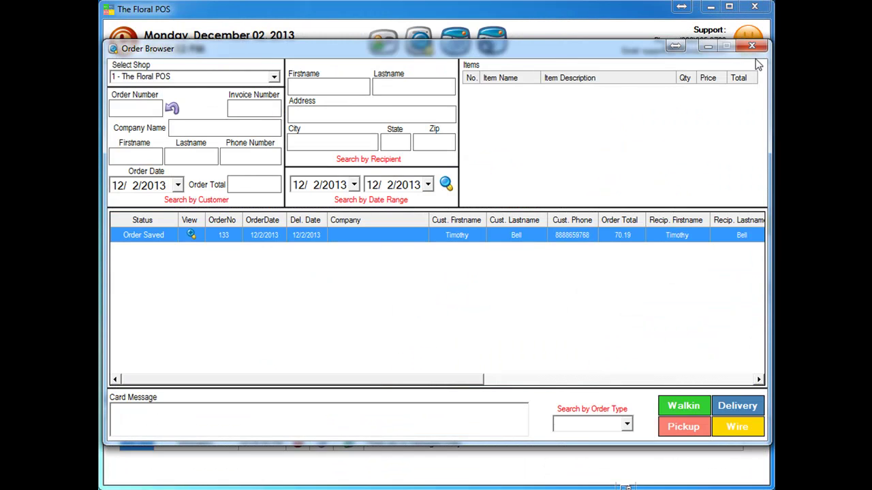
left_click(752, 47)
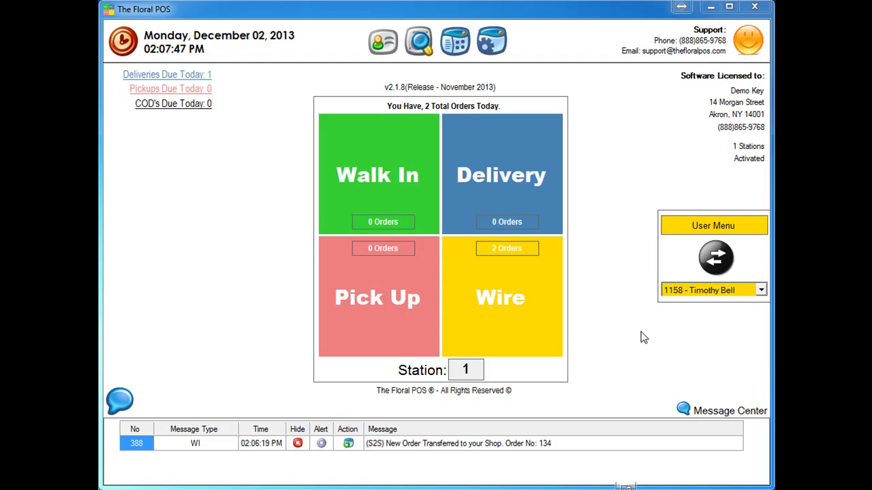
left_click(348, 443)
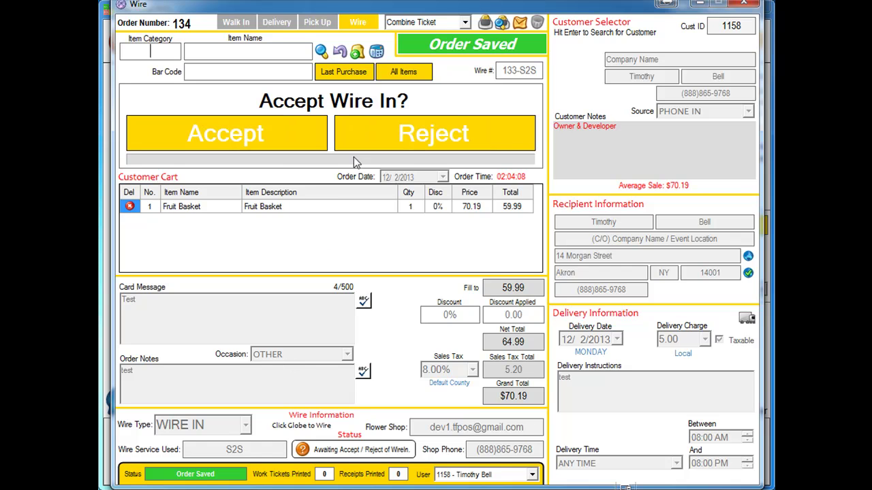
Try to reject the incoming shop-to-shop wire order, and accept it instead, acknowledging the acceptance
left_click(437, 133)
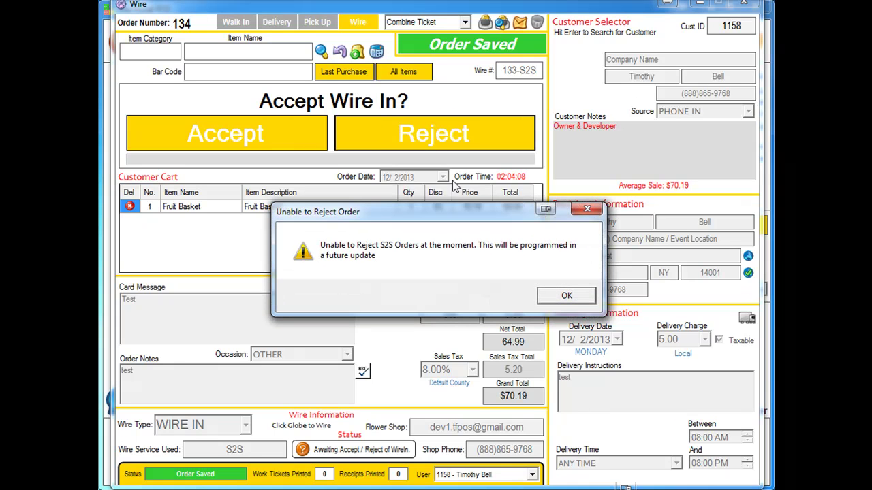
left_click(563, 296)
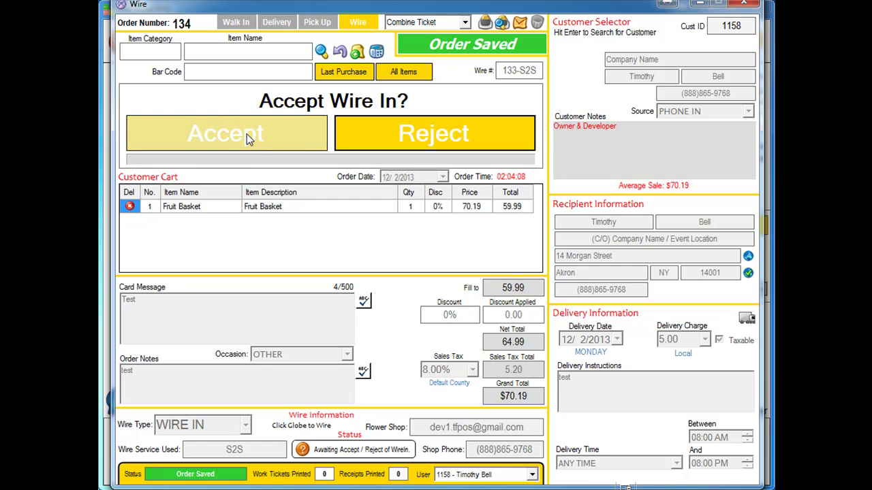
left_click(247, 134)
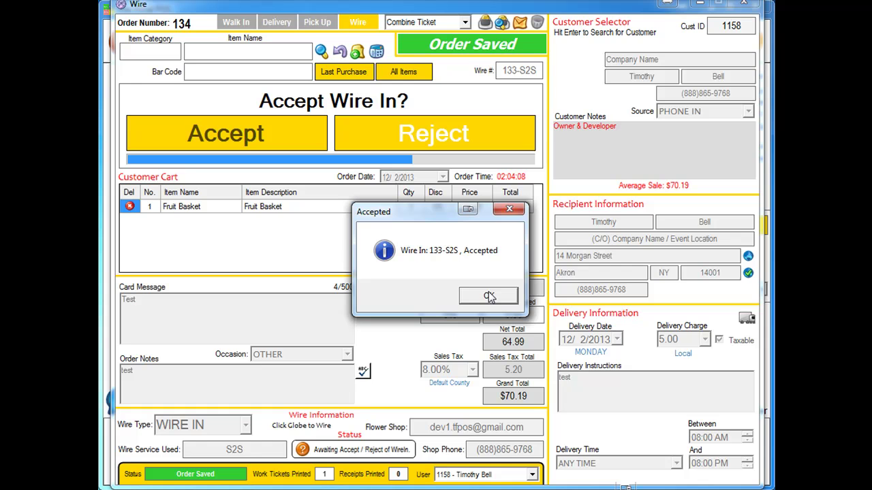
left_click(487, 296)
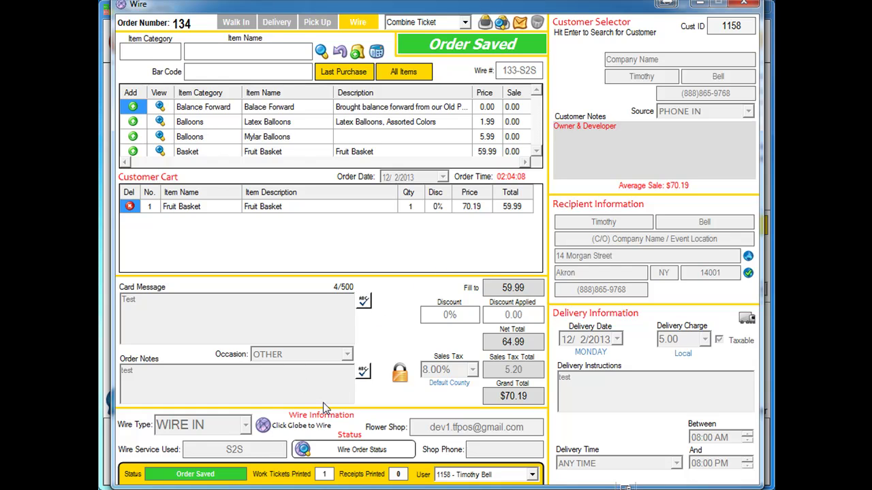
Review the accepted order's wire-in details and its shop-to-shop transfer message history, and close both windows
left_click(264, 426)
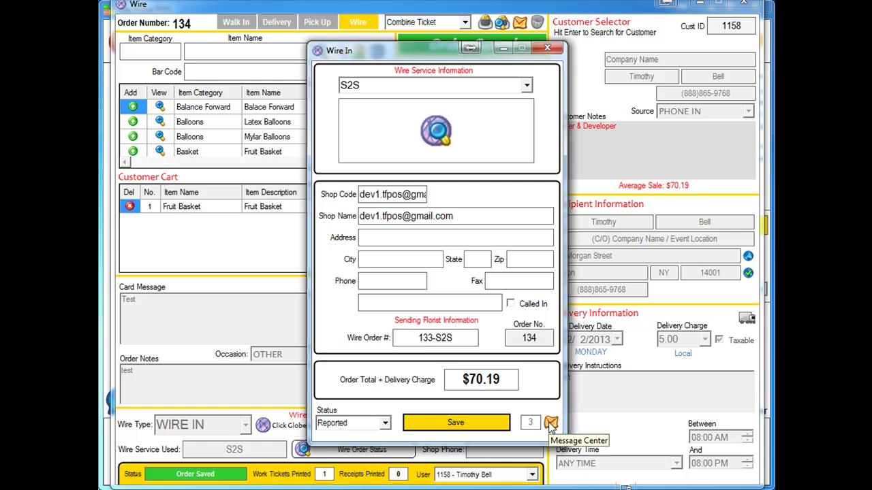
left_click(550, 424)
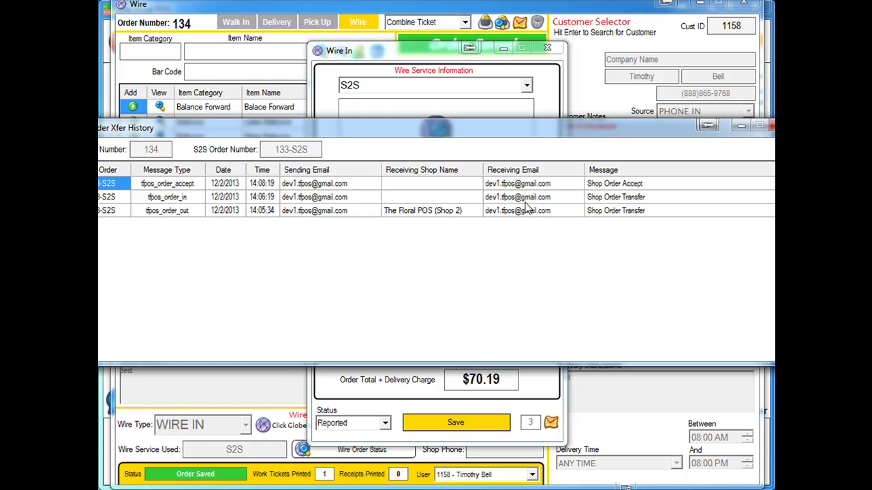
left_click(771, 125)
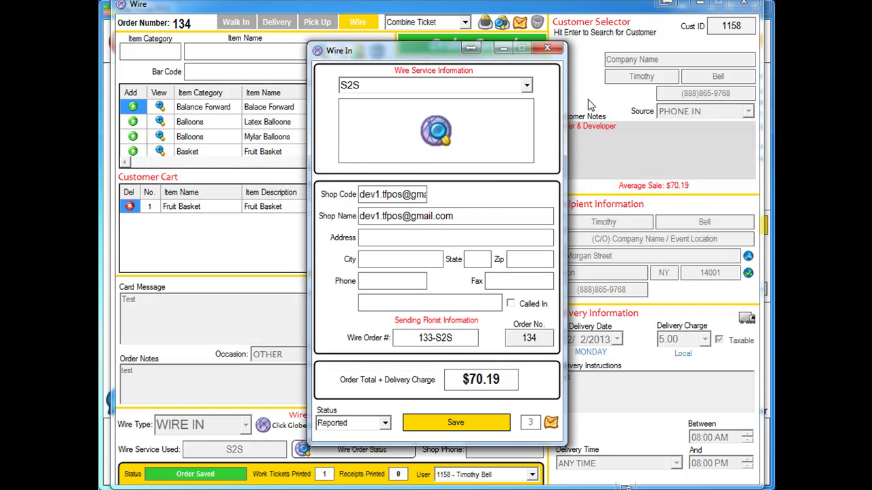
left_click(547, 47)
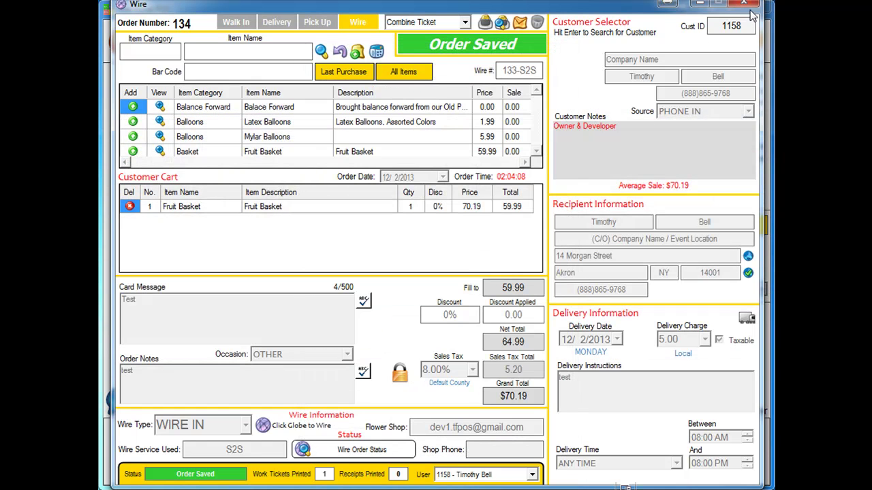
Close the wire-in order, and view it again from the S2S Order Accepted message before returning to the main screen
left_click(744, 5)
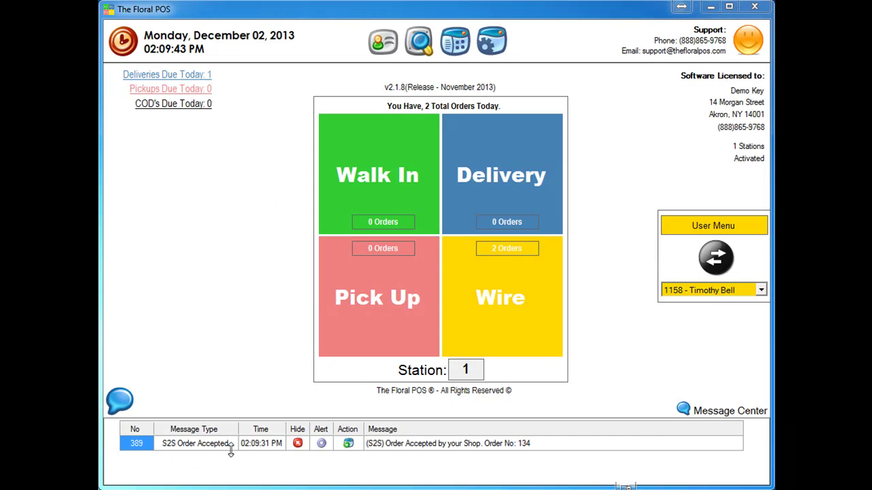
left_click(353, 440)
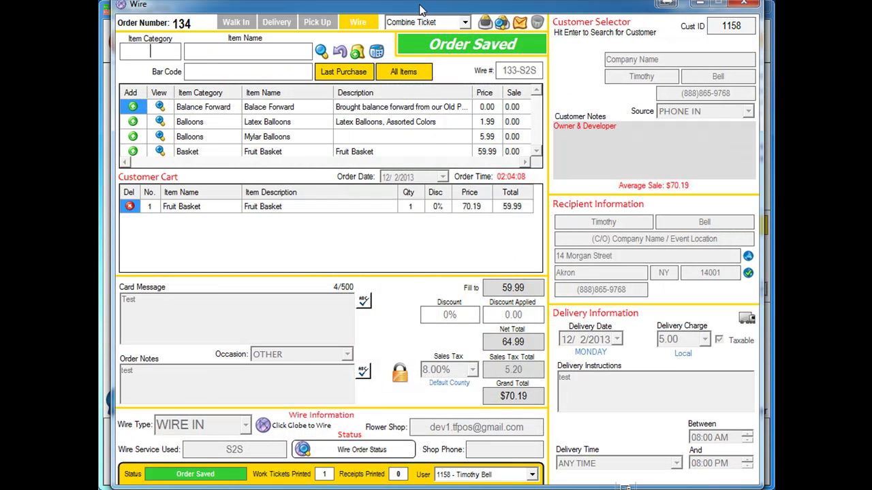
left_click(744, 3)
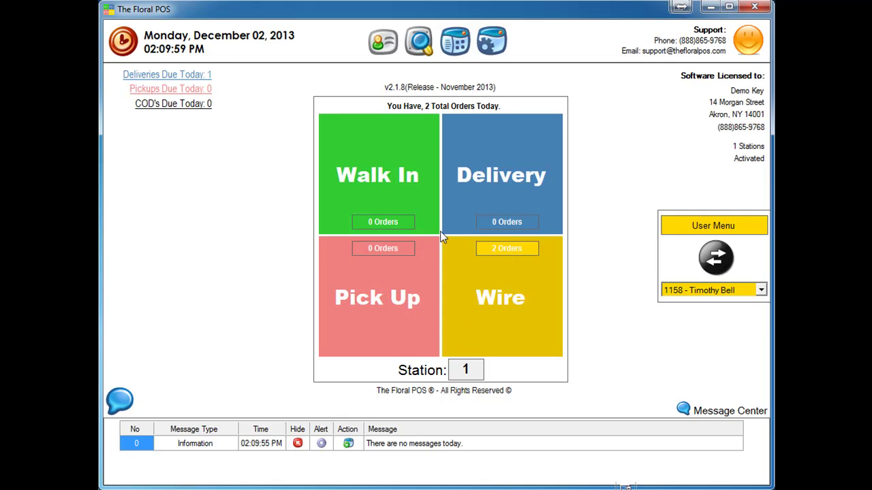
Examine the details of the sent and the received wire orders in the order browser, and close it
left_click(418, 42)
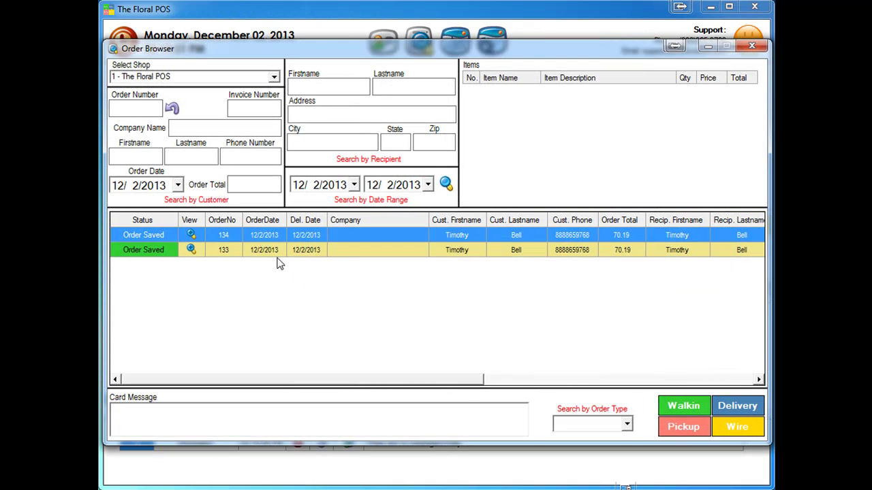
left_click(268, 252)
left_click(266, 238)
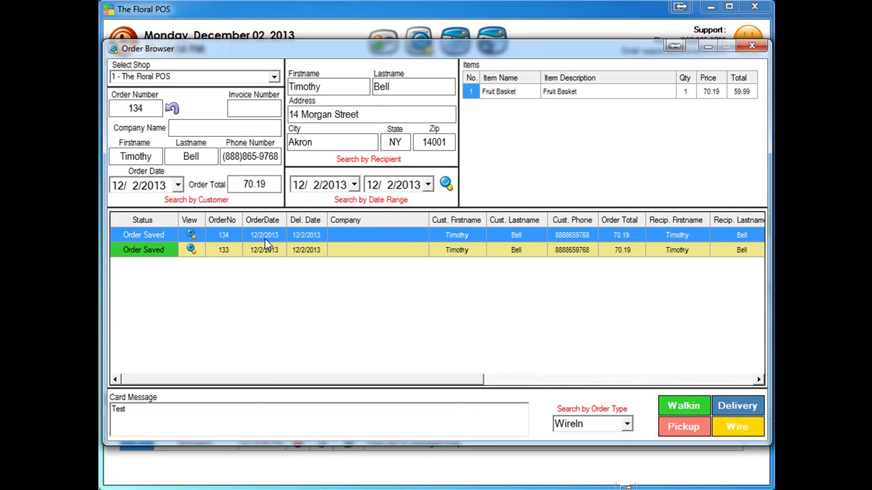
left_click(752, 47)
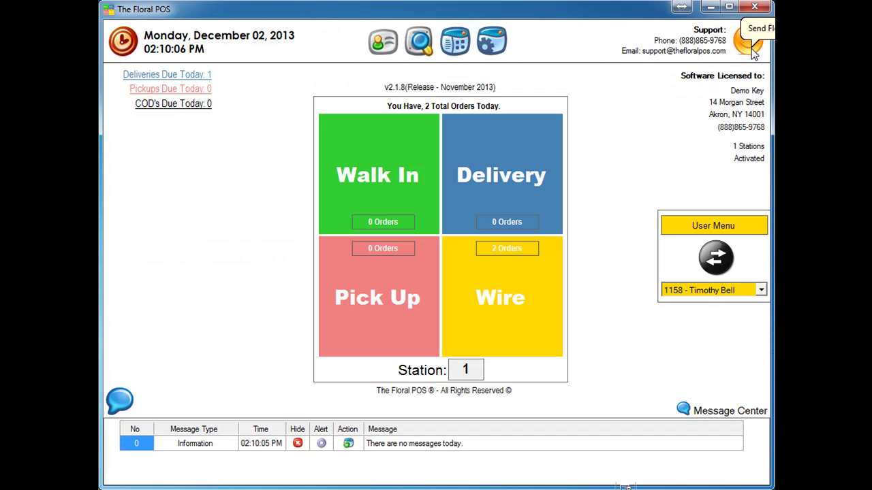